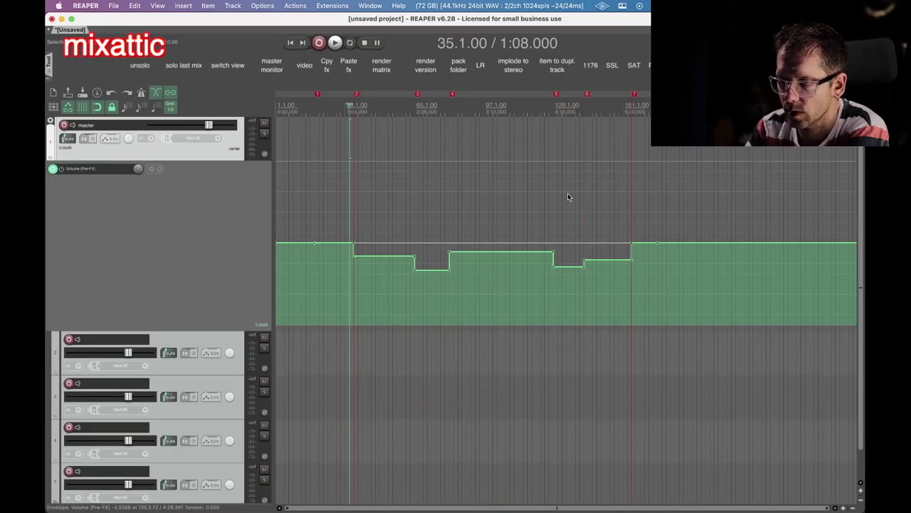
Check positions at bars 53, 99, 133 and 47, then lower the envelope step at bar 155 by 0.5 dB.
click(390, 225)
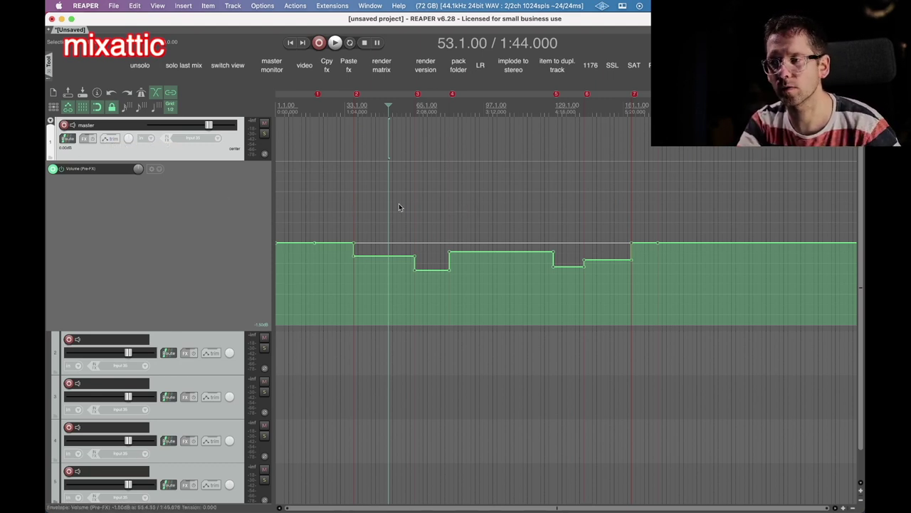
click(488, 229)
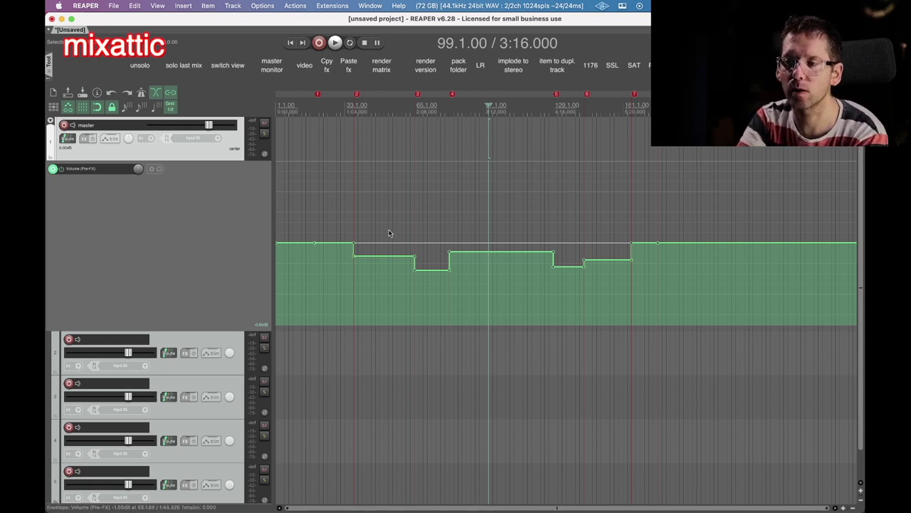
key(])
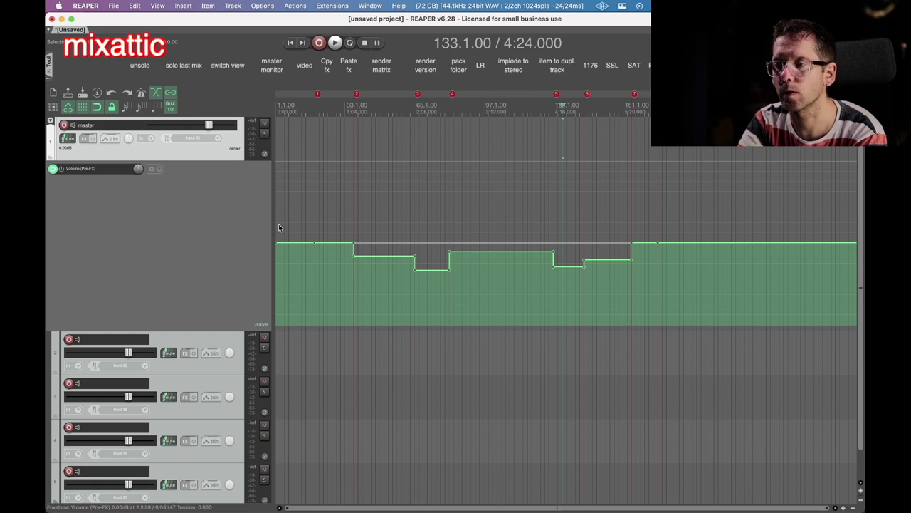
click(376, 246)
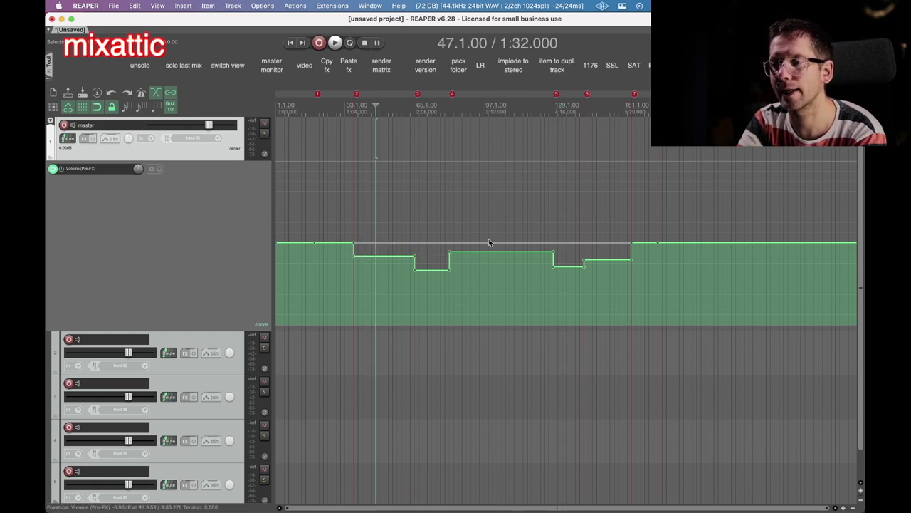
click(609, 225)
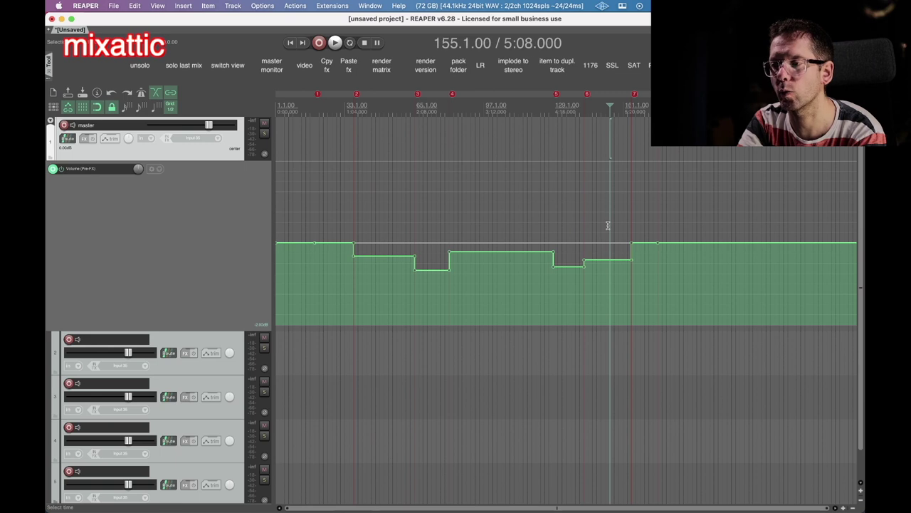
key(Down)
key(Down)
key(Down)
key(Down)
Raise the envelope step at bar 137, then lower and restore the step at bar 103.
click(572, 223)
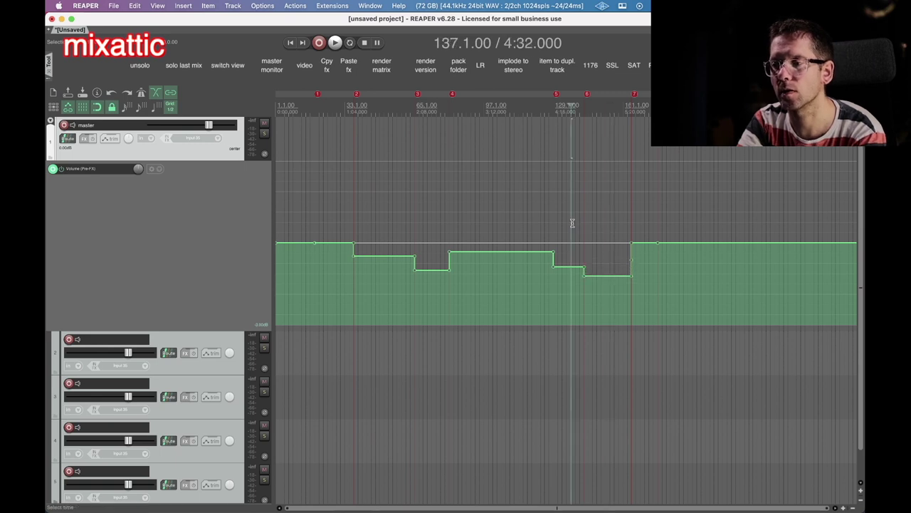
key(Up)
key(Up)
click(498, 218)
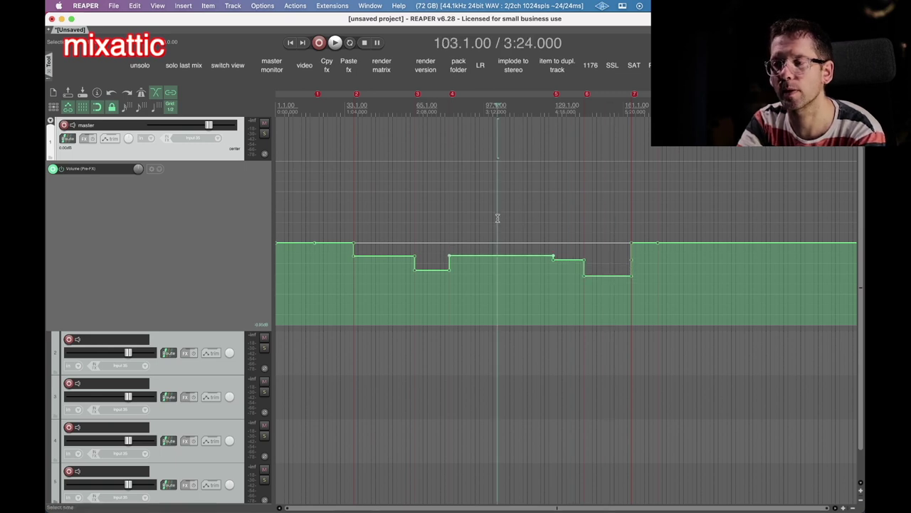
key(Down)
key(Down)
Lower the bar 103 step further and raise the steps at bars 75 and 95 by 0.5 dB.
key(Down)
key(Down)
key(Up)
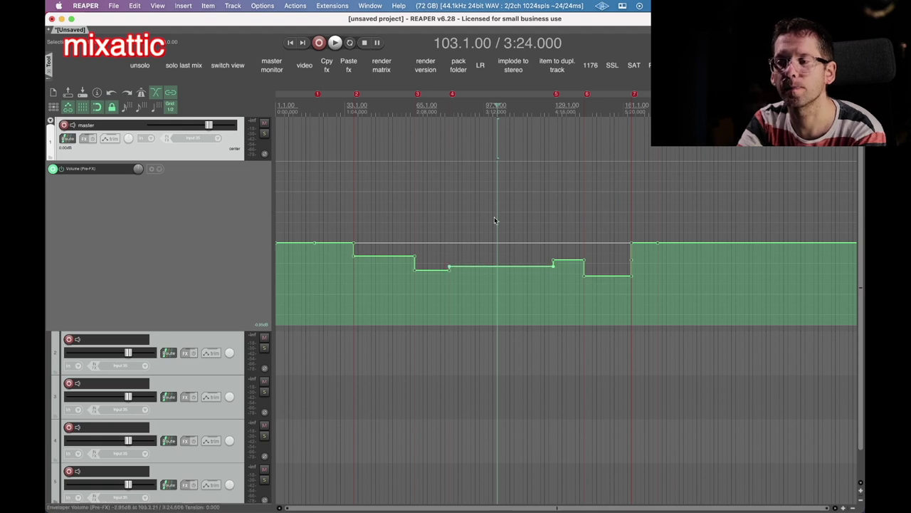
click(358, 219)
click(377, 222)
key(Down)
key(Down)
key(Down)
key(Down)
key(Down)
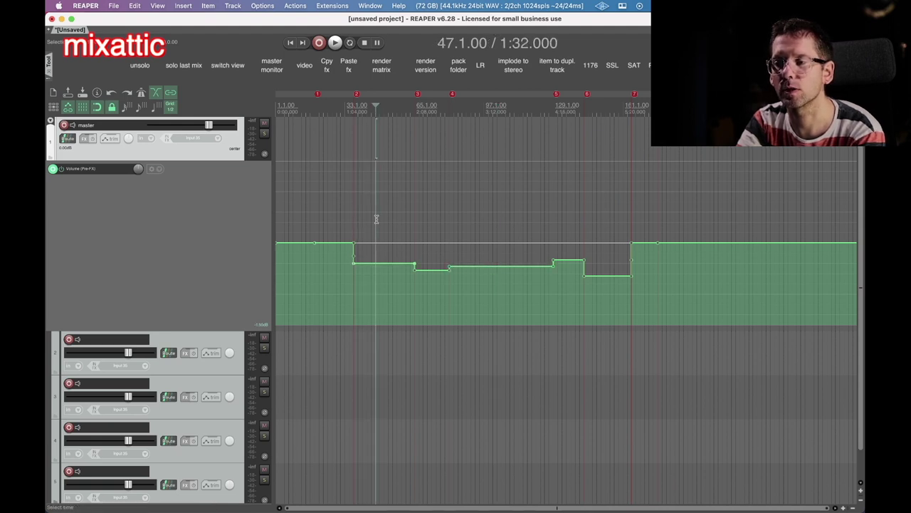
click(435, 217)
key(Up)
key(Up)
key(Up)
key(Up)
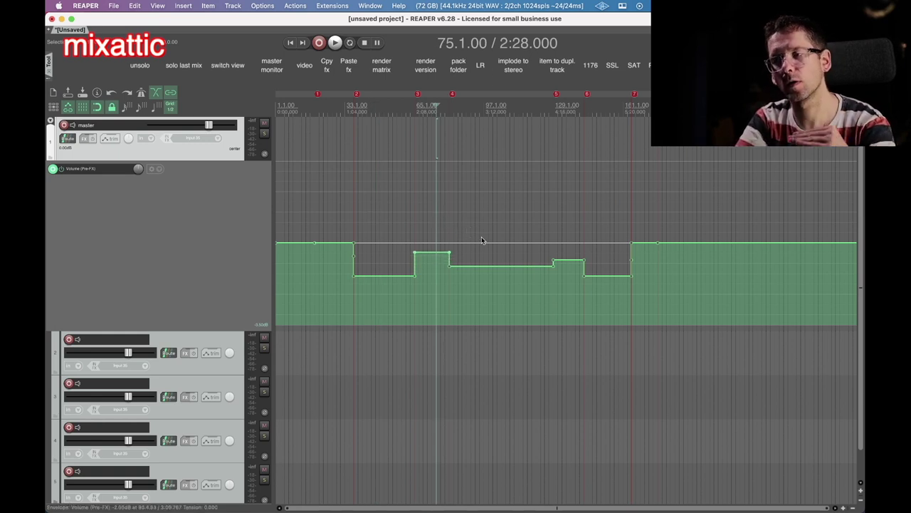
click(479, 242)
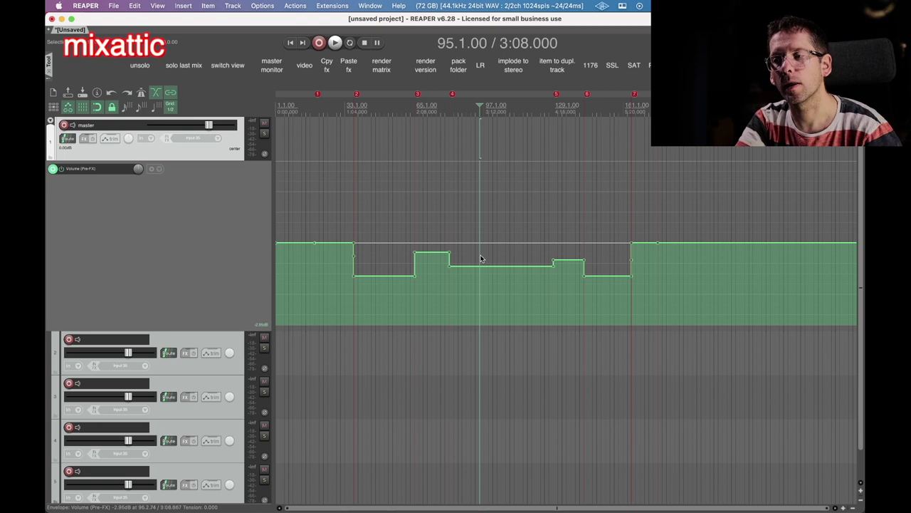
click(455, 268)
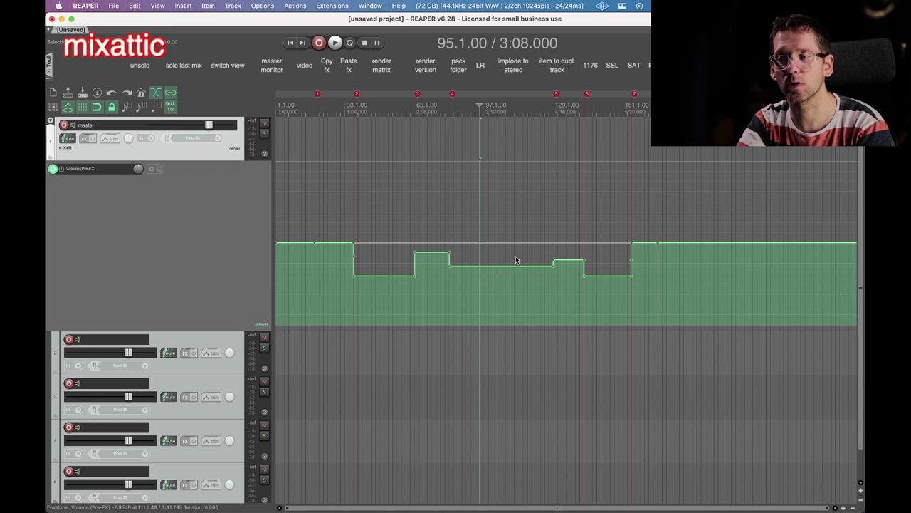
Inspect the 'Custom: volume envelope down' action's definition in the action list, then cancel without changes.
key(question)
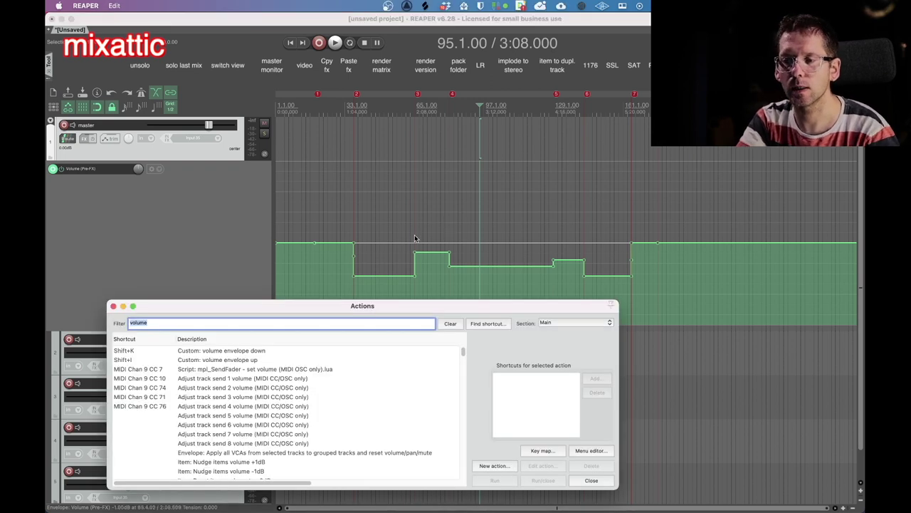
click(261, 352)
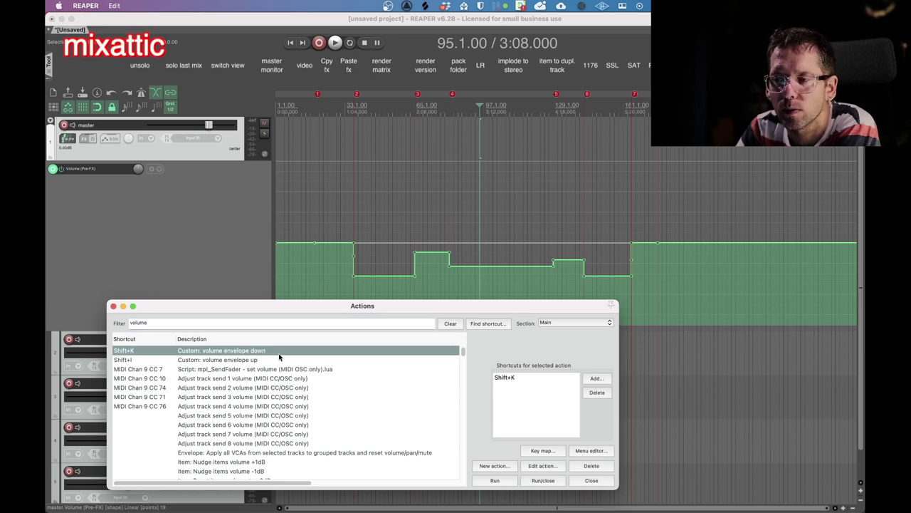
click(544, 466)
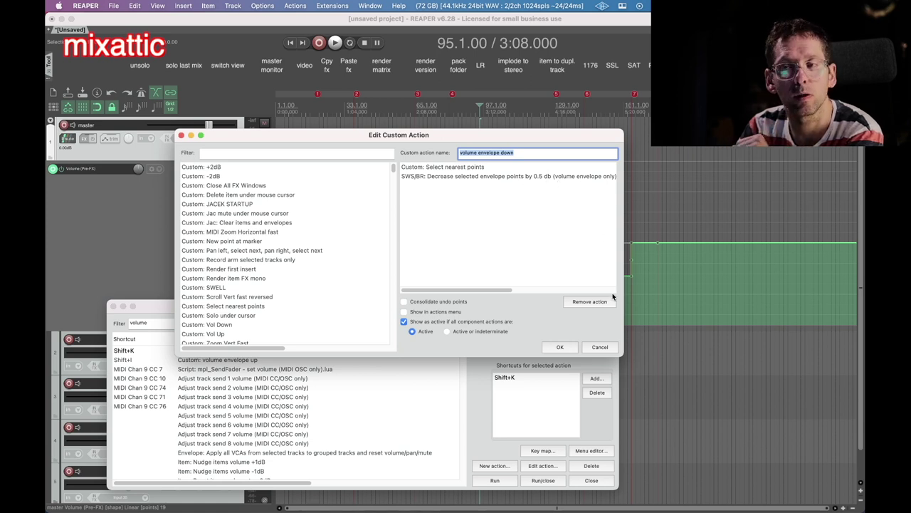
click(600, 348)
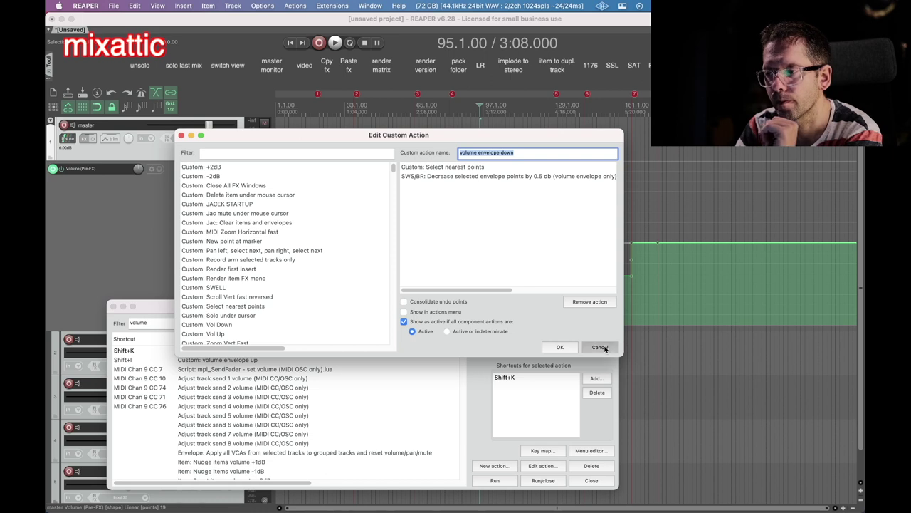
Filter the action list for 'sele' and view the steps of 'Custom: Select nearest points'.
click(216, 325)
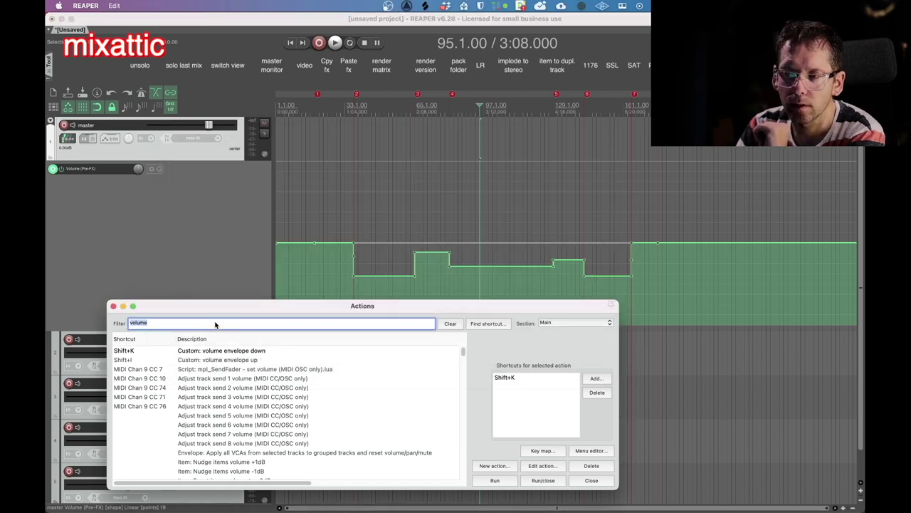
text(sele)
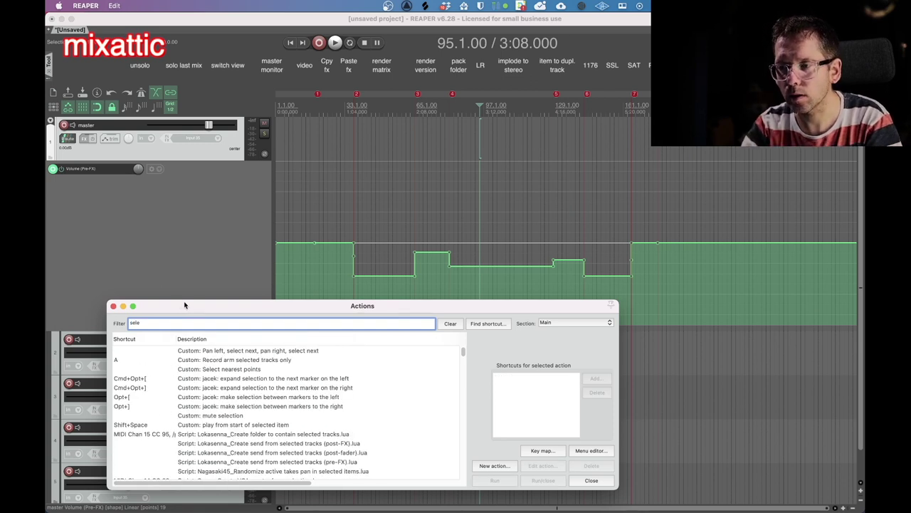
click(235, 369)
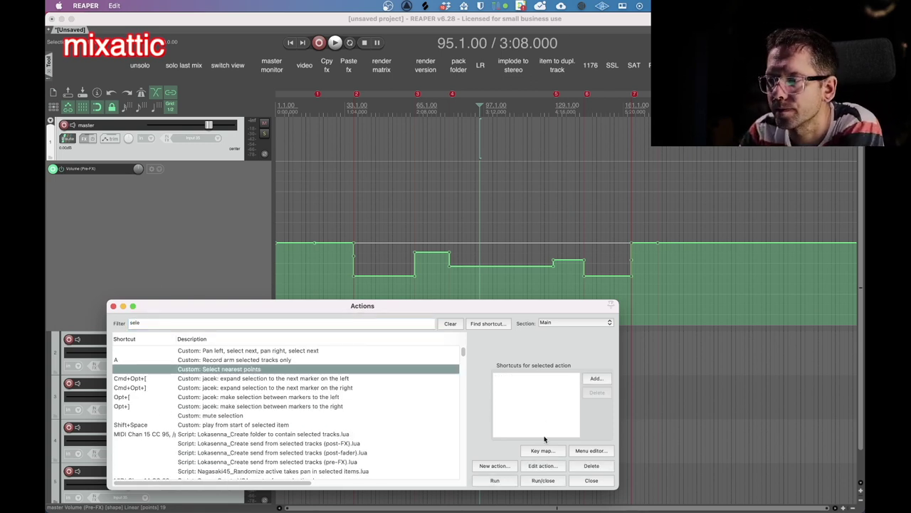
click(542, 465)
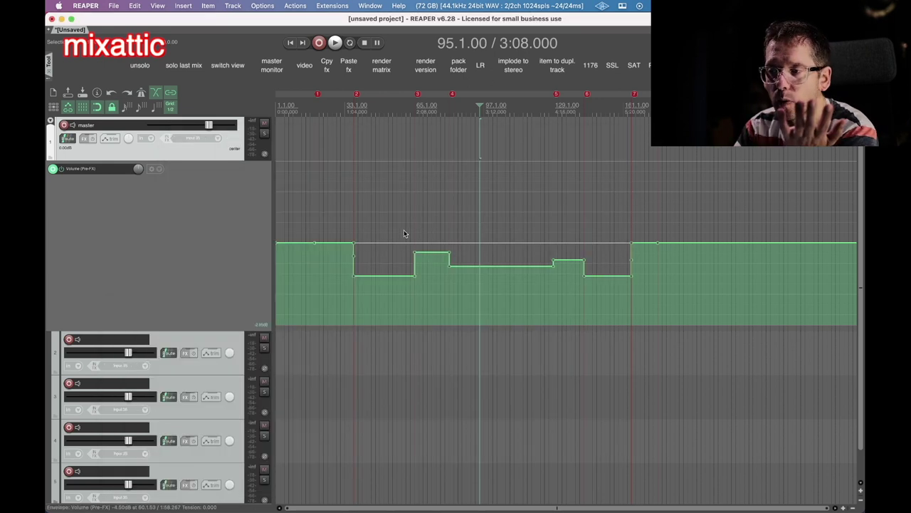
Lower the section after bar 33, raise the short bar-65 section, and step the middle section down.
click(396, 229)
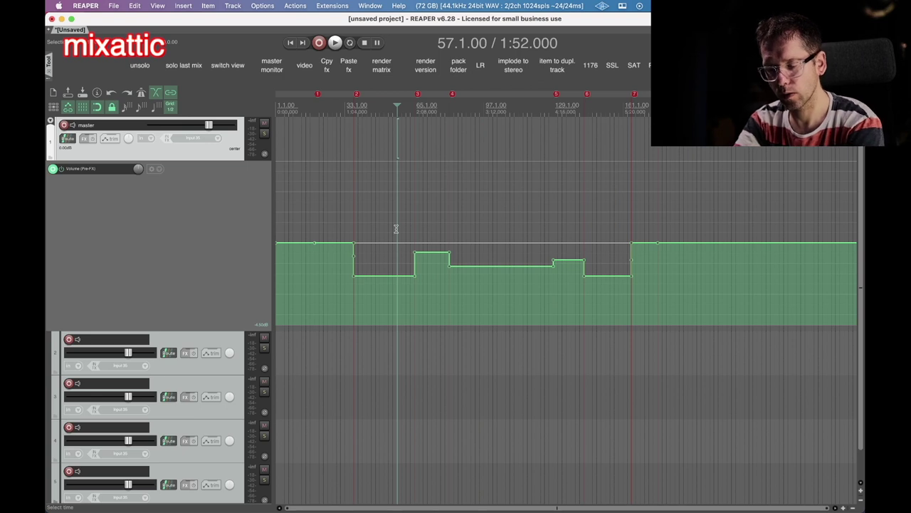
mouse_move(395, 228)
mouse_down()
mouse_move(427, 232)
mouse_move(430, 221)
mouse_up()
drag(512, 234, 512, 237)
click(434, 205)
click(387, 202)
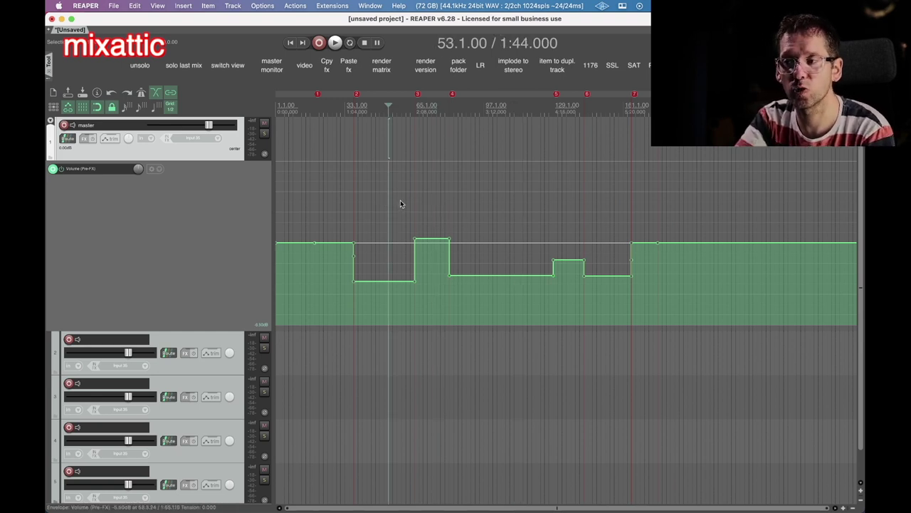
During playback, raise the long middle section and re-level the sections after bar 33.
key(space)
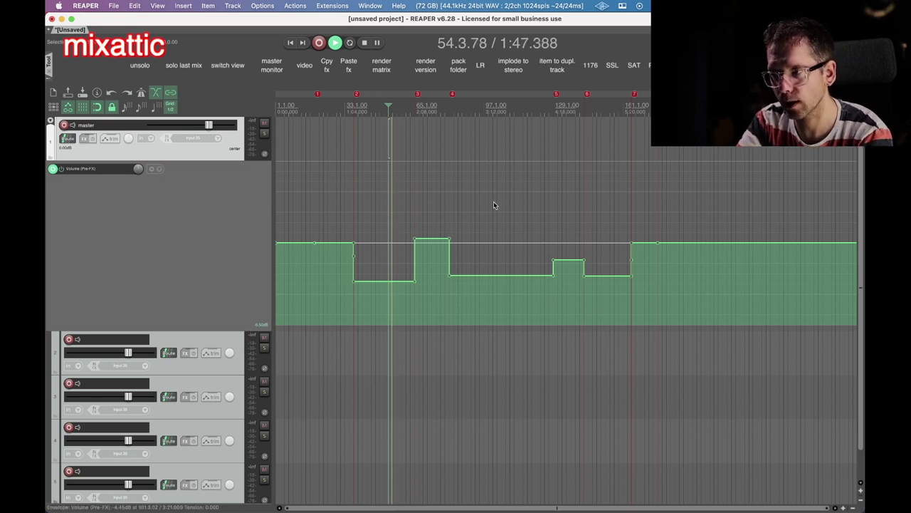
mouse_move(493, 205)
mouse_down()
mouse_move(575, 235)
mouse_move(603, 228)
mouse_up()
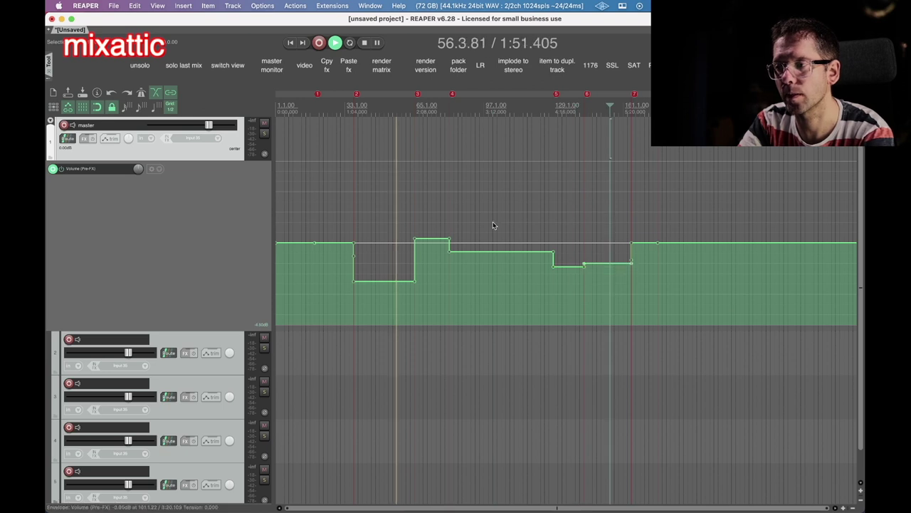
drag(493, 225, 476, 225)
mouse_move(427, 203)
mouse_down()
mouse_move(425, 216)
mouse_move(382, 224)
mouse_up()
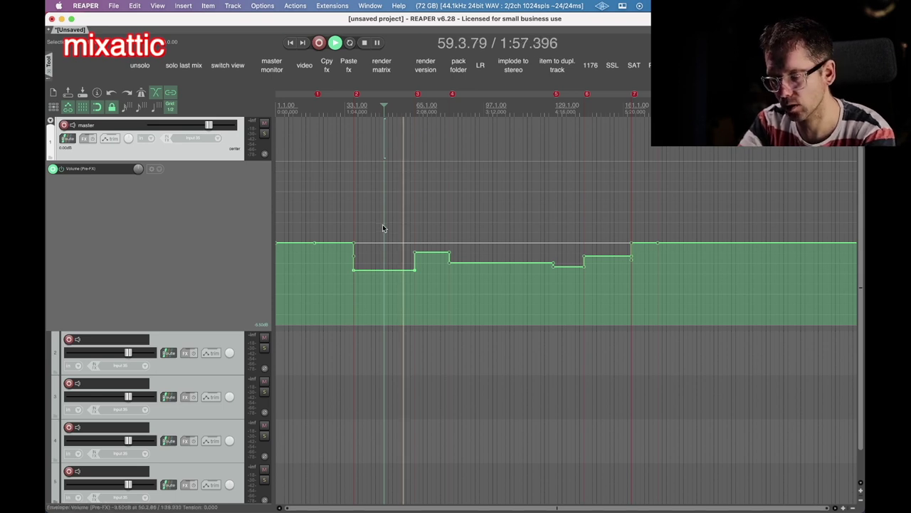
drag(384, 227, 384, 231)
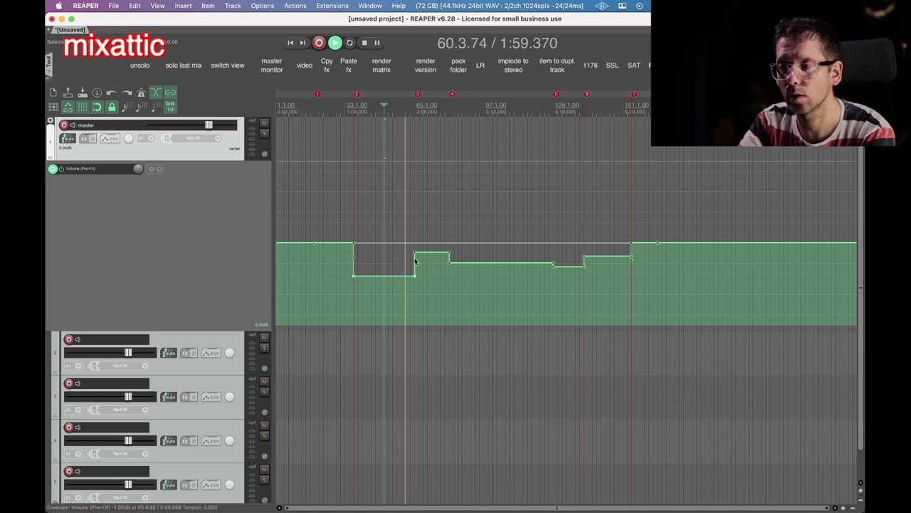
drag(415, 268, 418, 213)
Raise the short section at bar 65 to 0 dB, replaying from just before it to check.
click(406, 111)
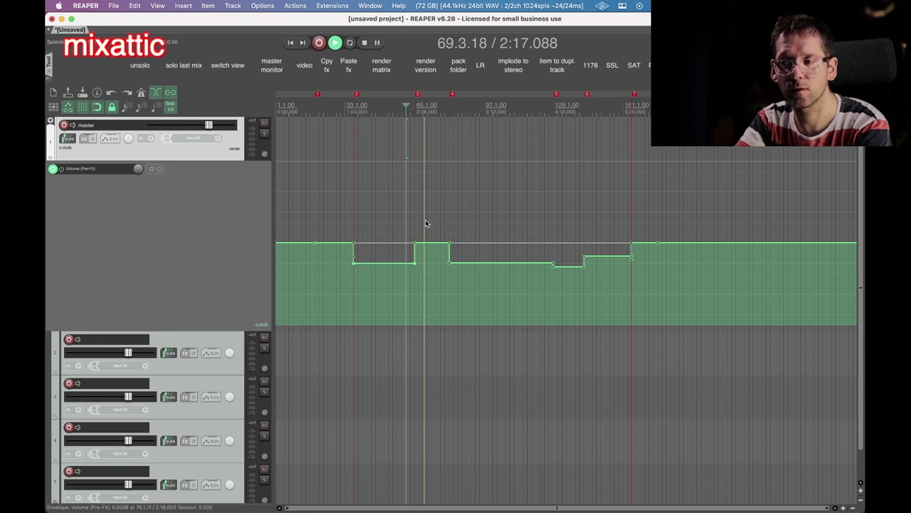
click(402, 222)
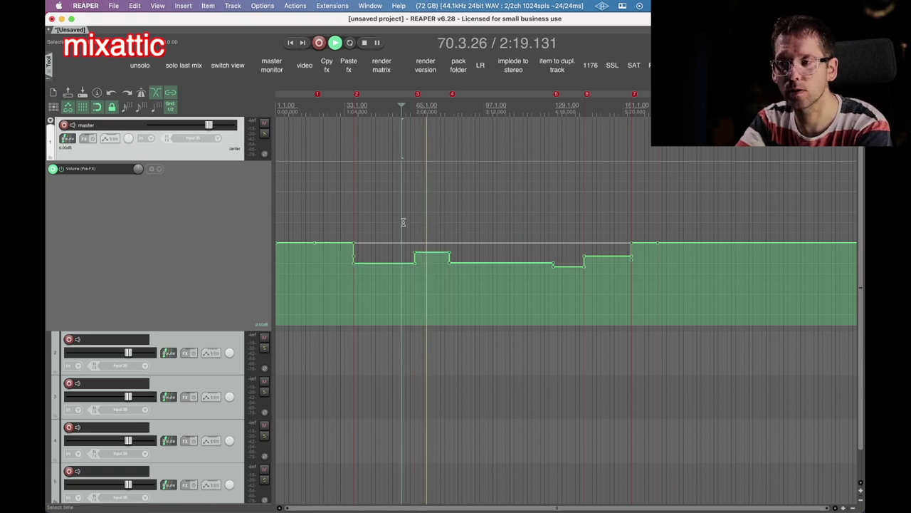
click(401, 107)
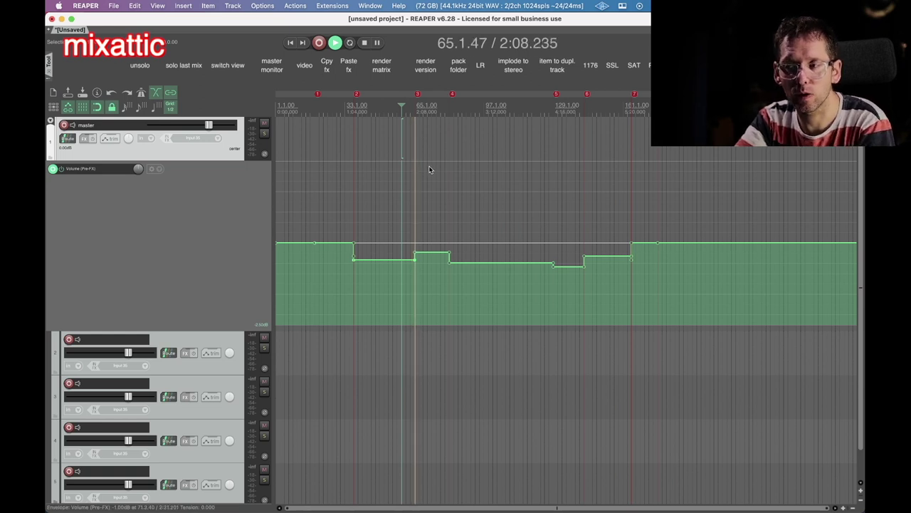
click(424, 202)
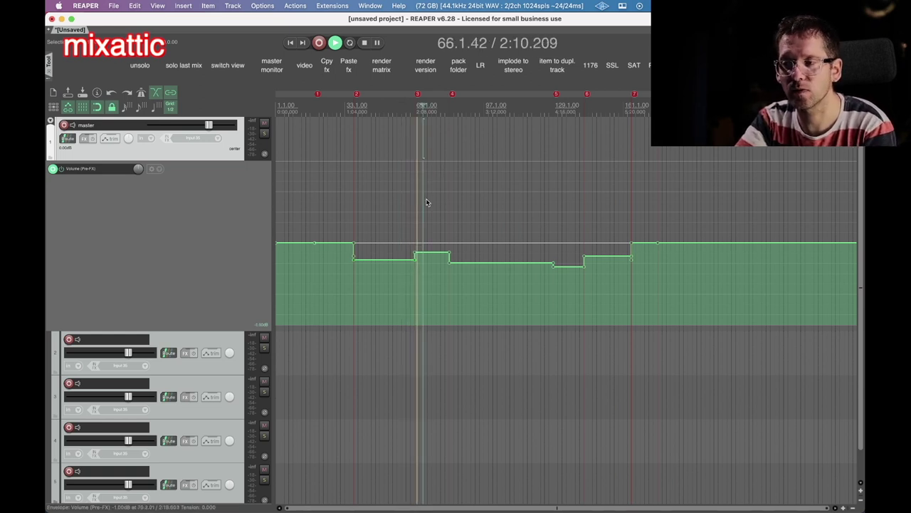
click(431, 199)
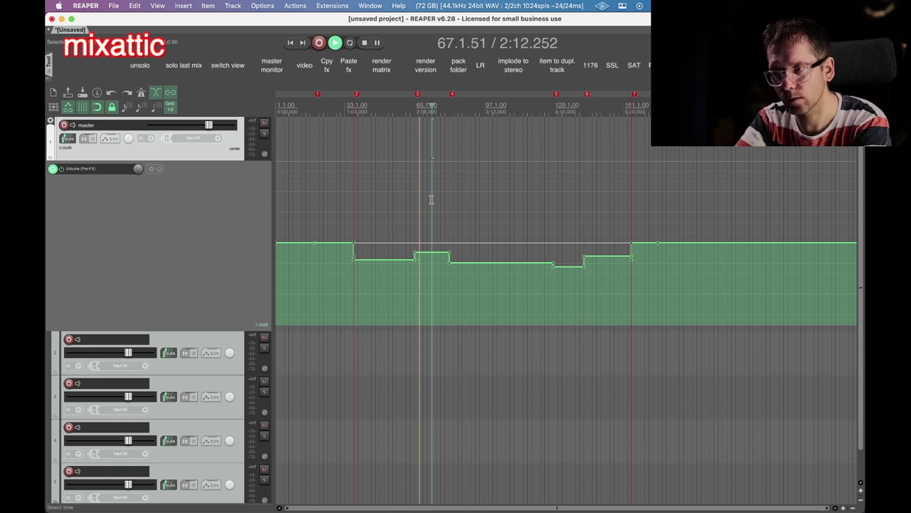
drag(431, 200, 400, 206)
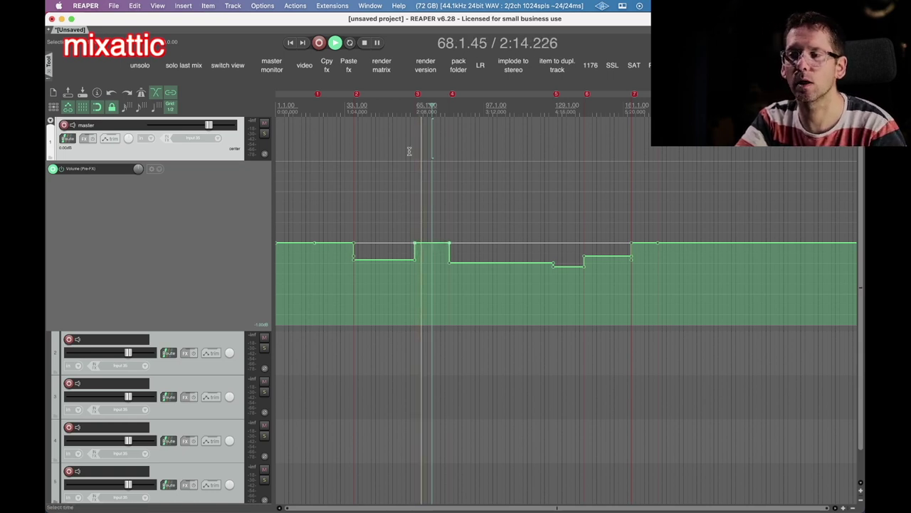
click(405, 109)
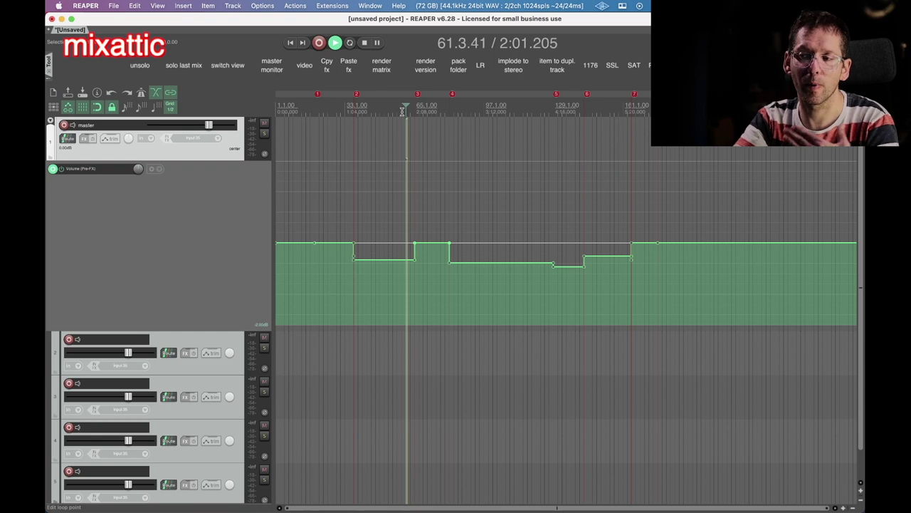